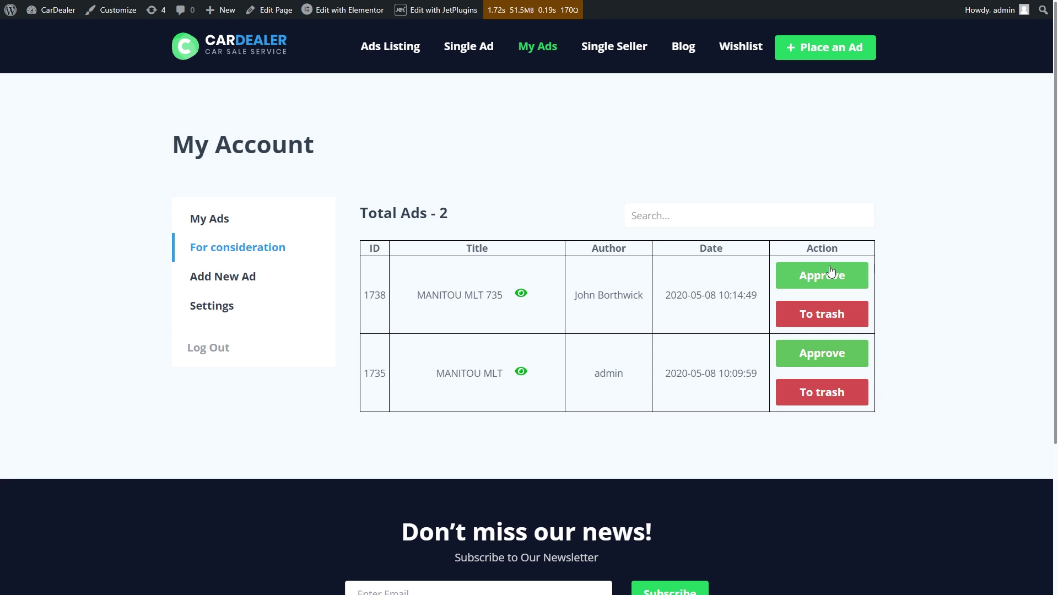
Approve the MANITOU MLT 735 ad from the For consideration list on My Account.
left_click(831, 276)
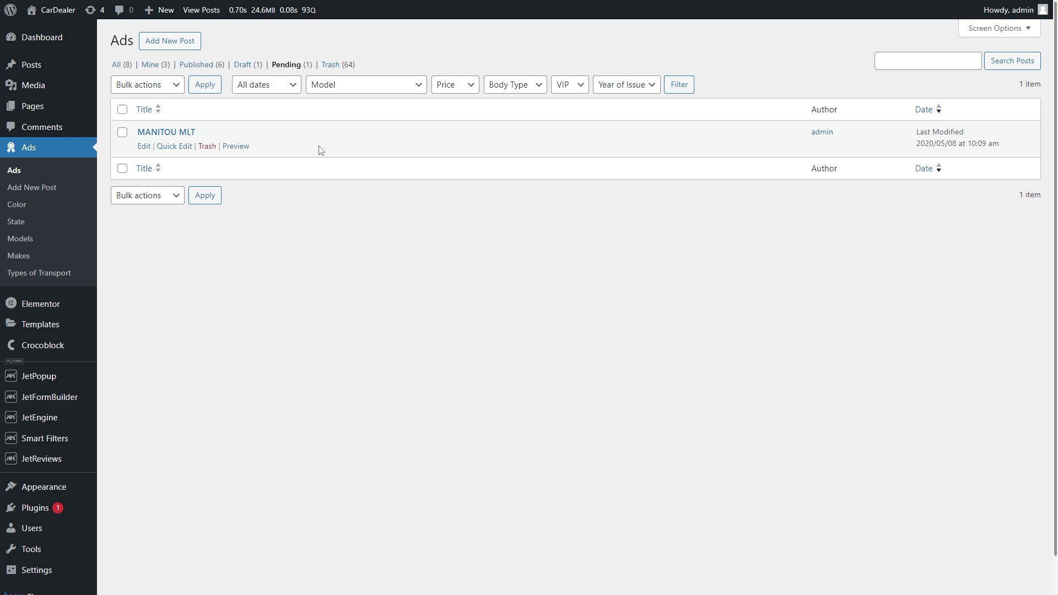
Filter the Ads list to Published to confirm the approved ad is counted.
left_click(197, 64)
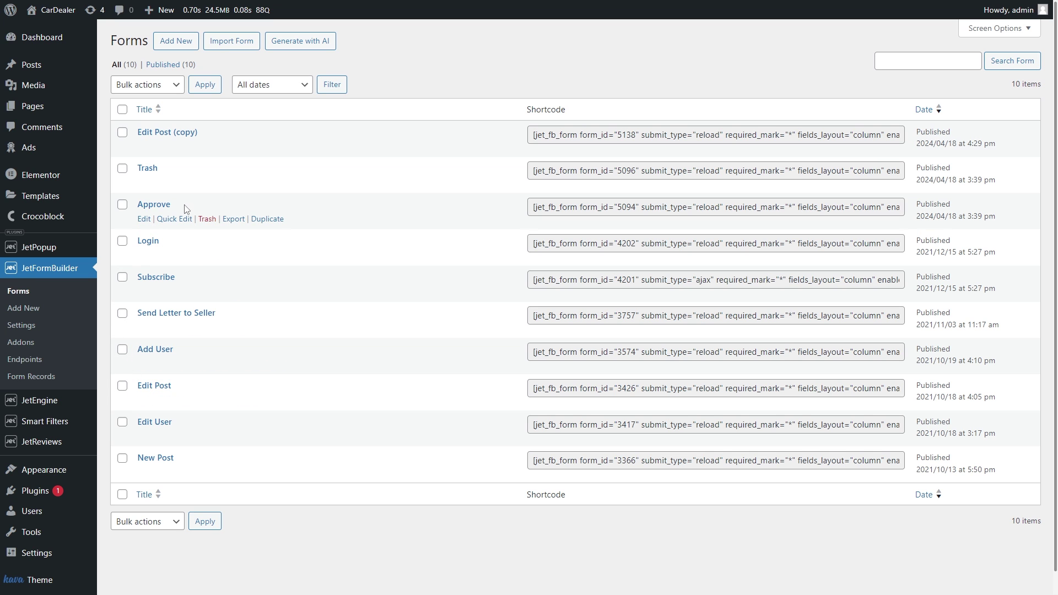
Inspect the Approve form's Insert/Update Post action that publishes the Ads post, leaving it unchanged.
left_click(143, 219)
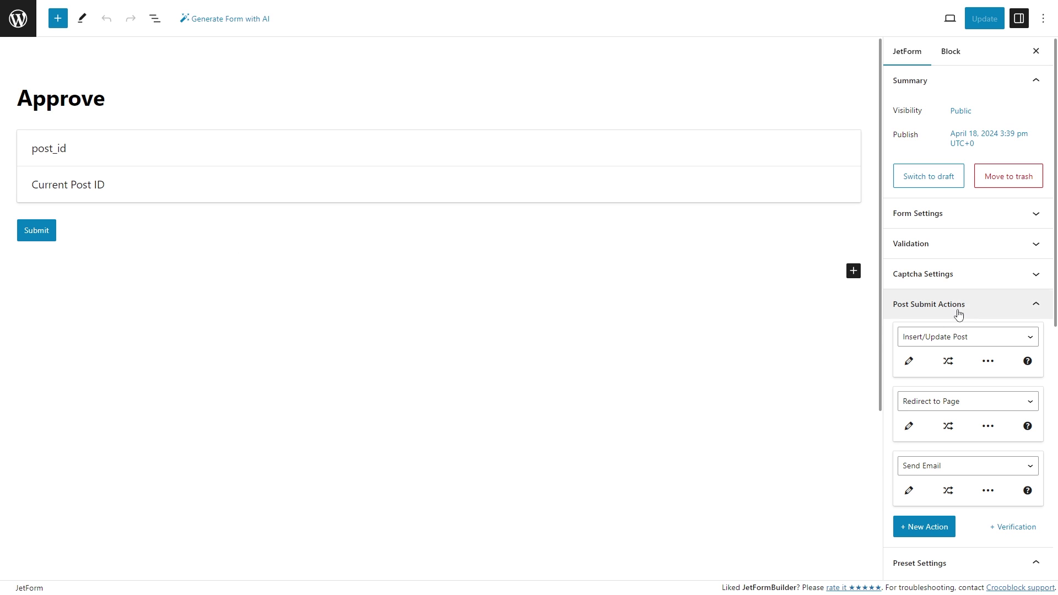
scroll(982, 304, "down", 2)
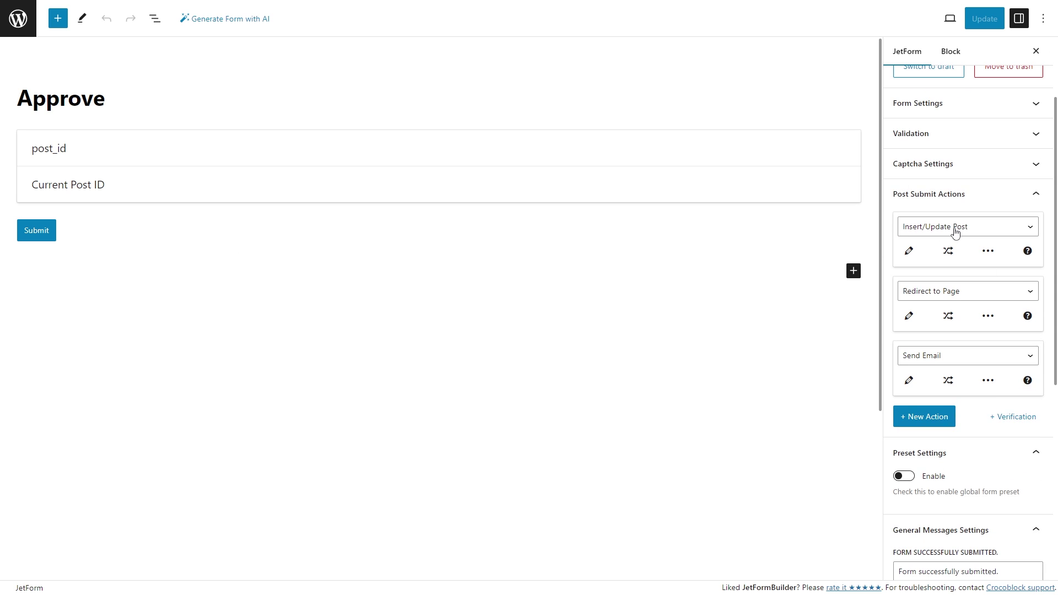
left_click(909, 250)
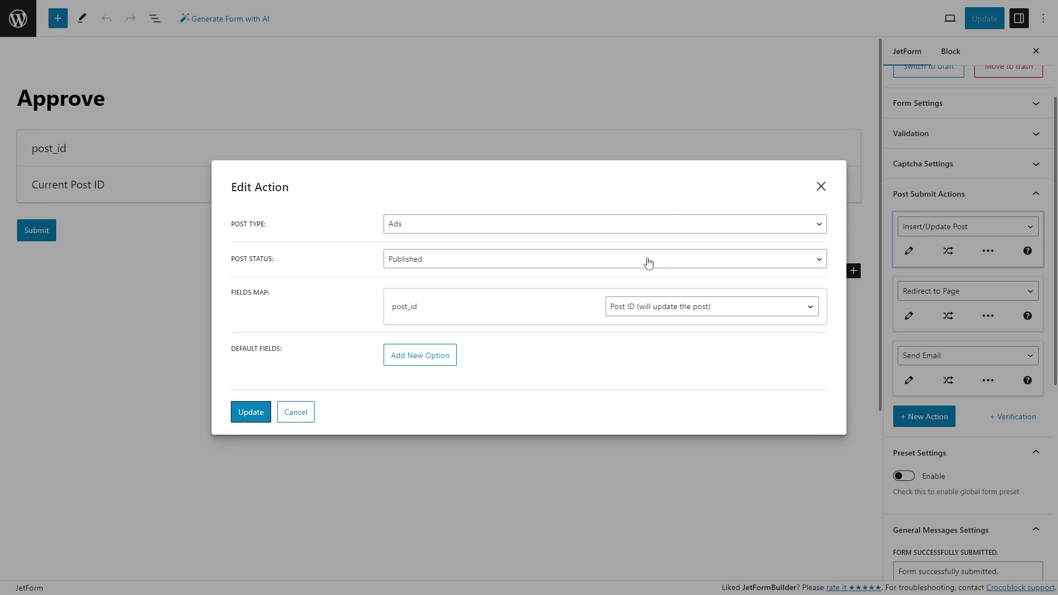
left_click(821, 186)
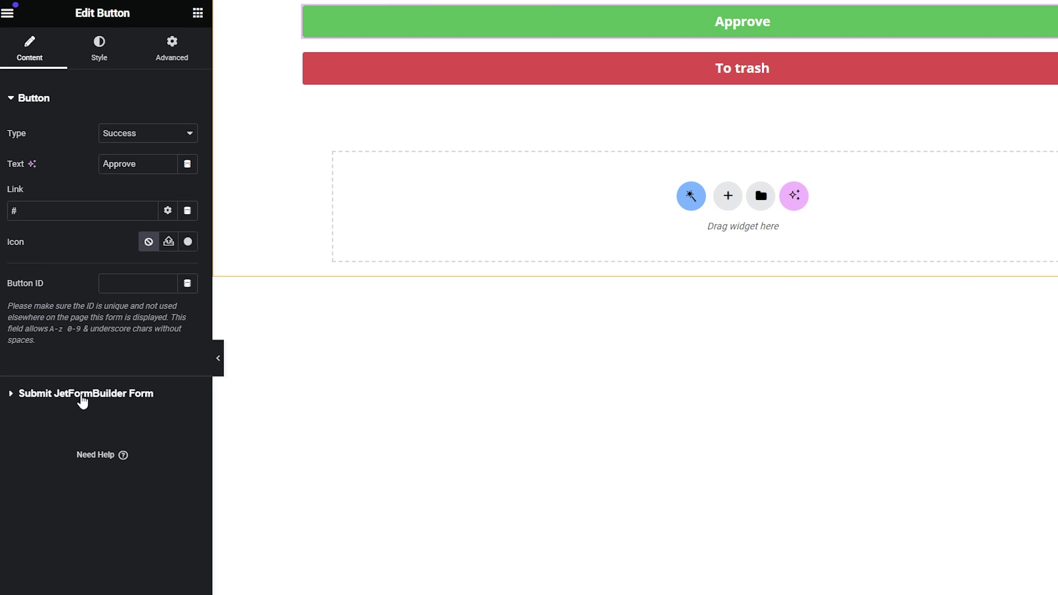
Make the Approve button submit through the action=approve admin-ajax route.
left_click(83, 394)
left_click(194, 193)
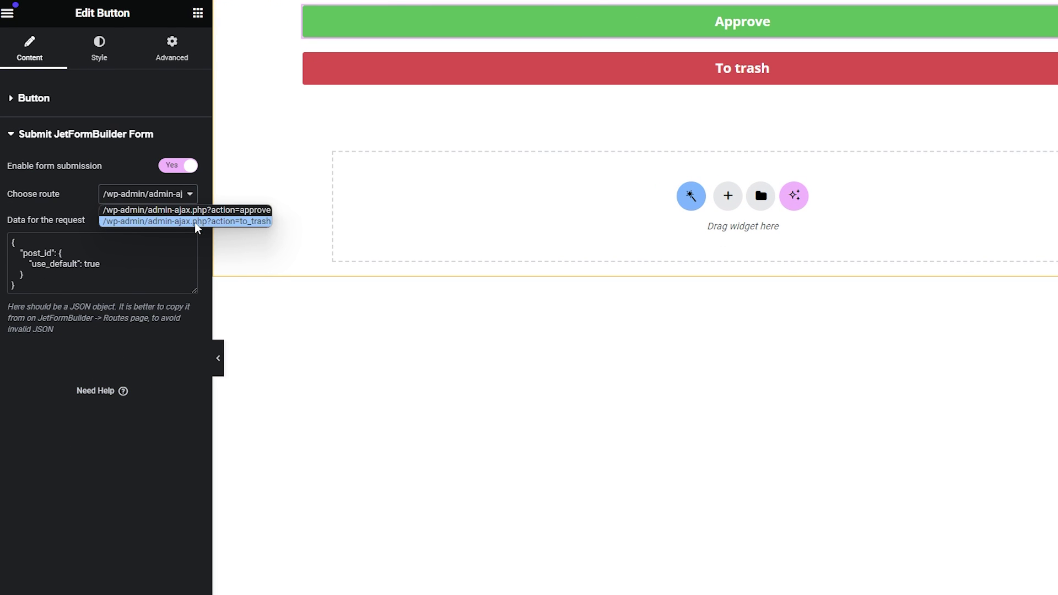
left_click(192, 214)
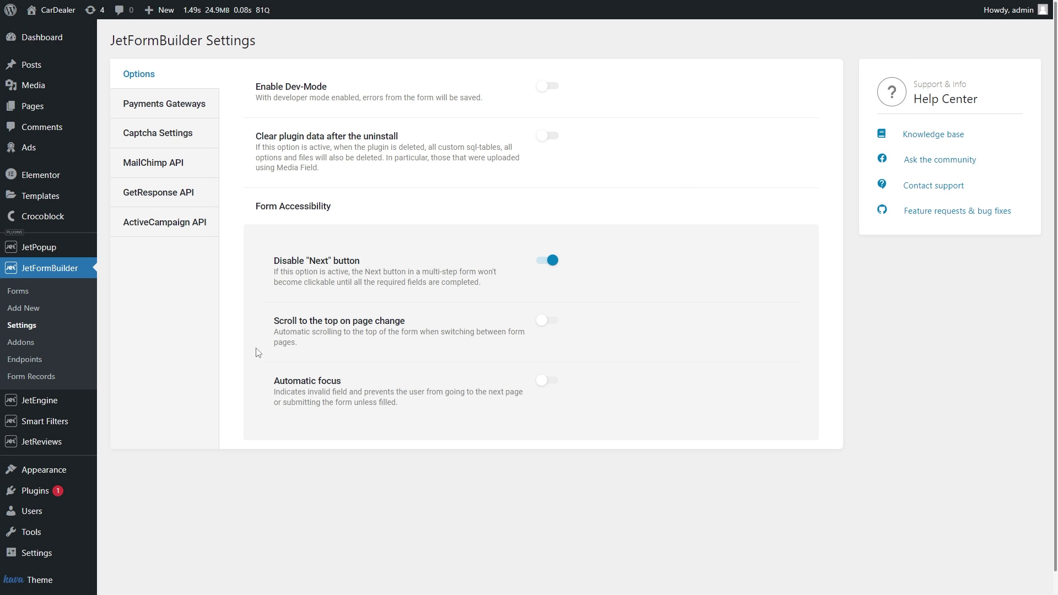
Open the Approve endpoint's settings and review its sample request JSON and post_id field.
left_click(69, 361)
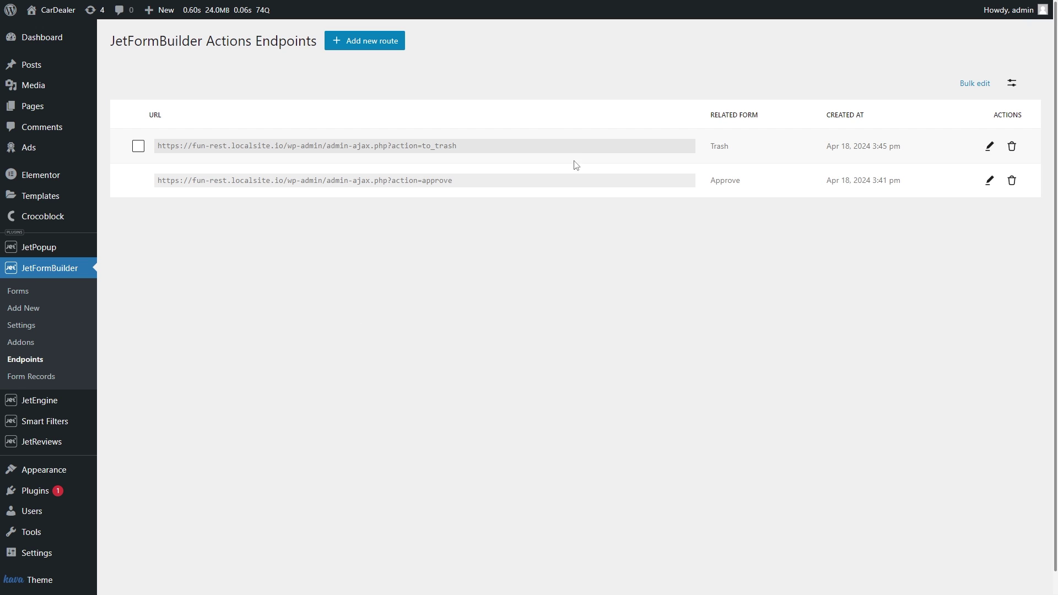
left_click(989, 180)
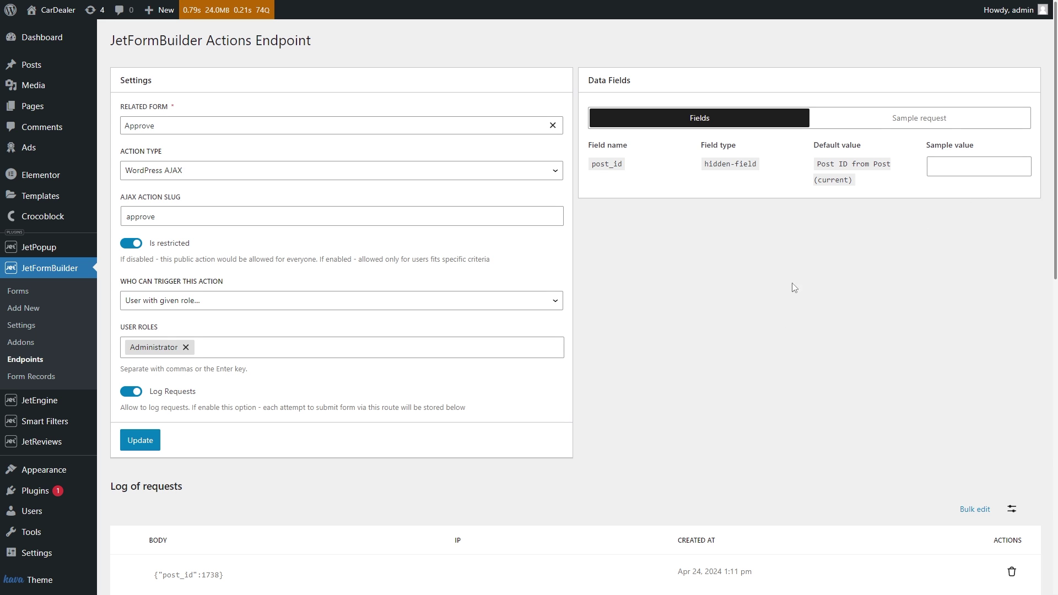
left_click(882, 119)
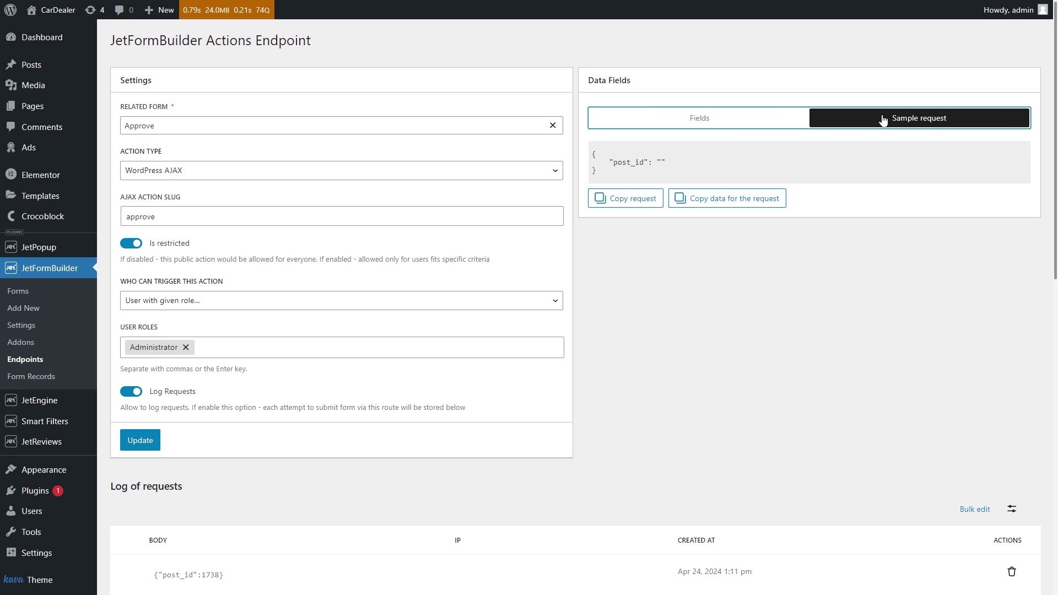
left_click(714, 119)
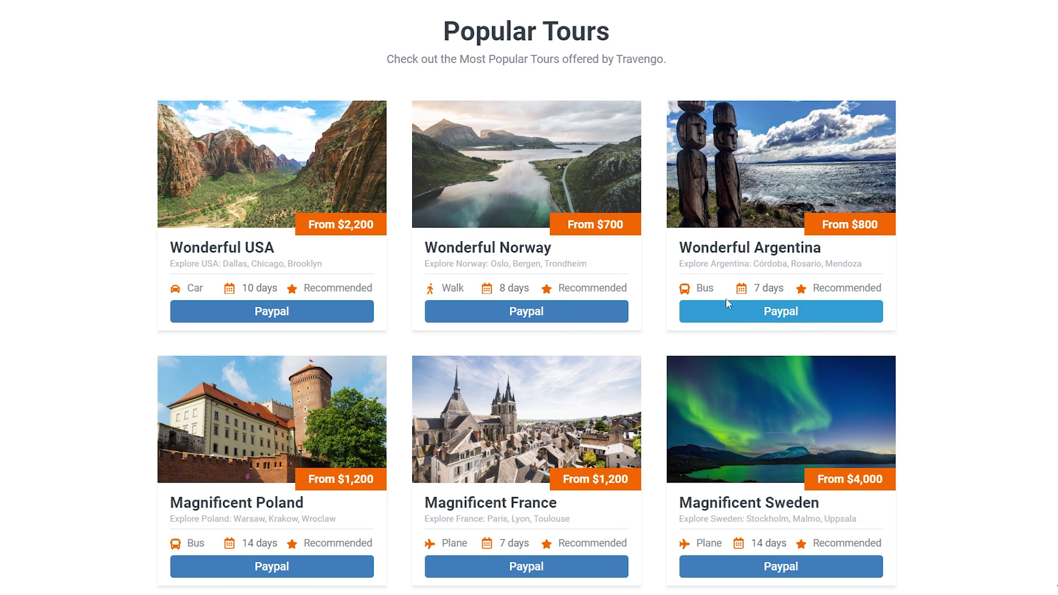
Pay $2,200 through PayPal for the Wonderful USA tour.
left_click(266, 315)
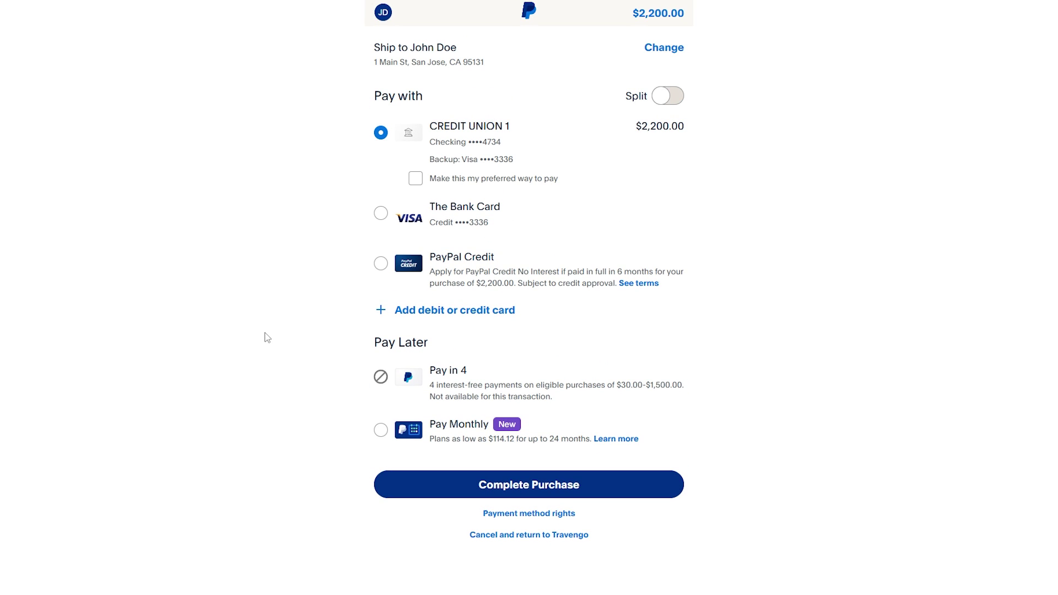
left_click(545, 486)
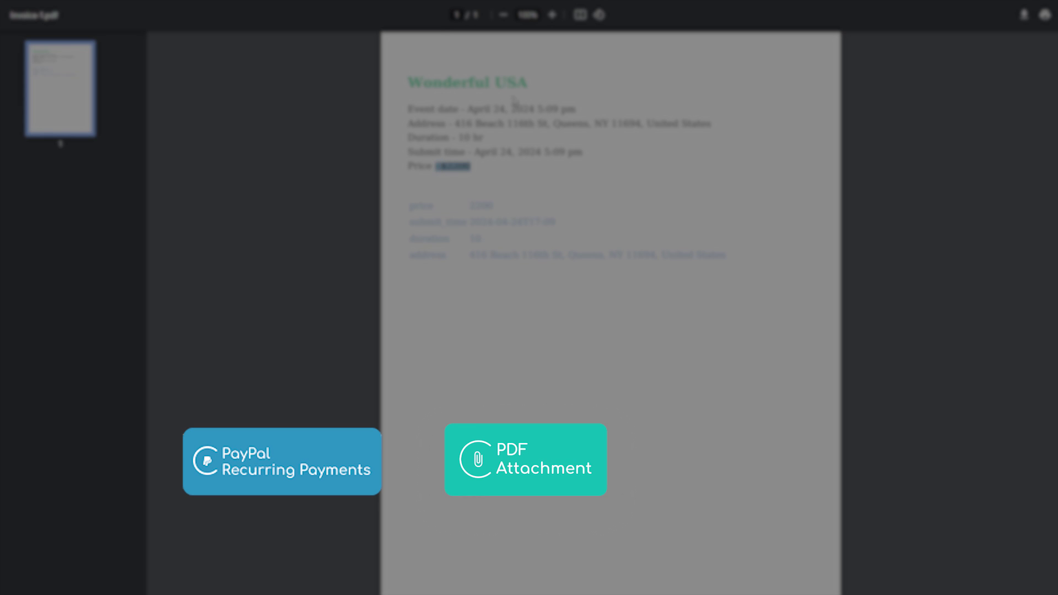
Highlight the Wonderful USA heading in Invoice-1.pdf, then clear the selection.
left_click_drag(527, 79, 408, 83)
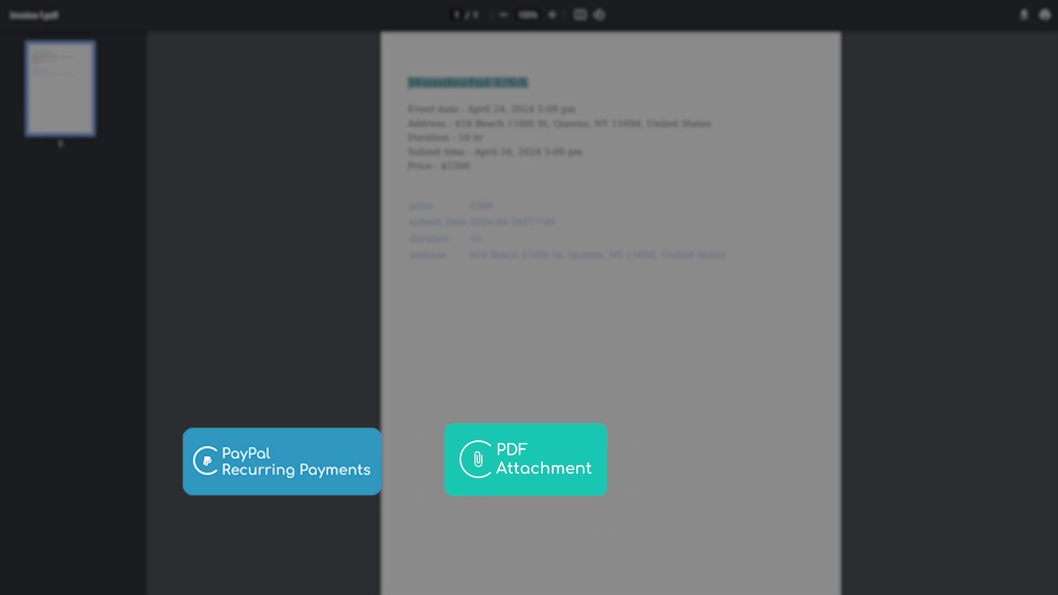
left_click(394, 103)
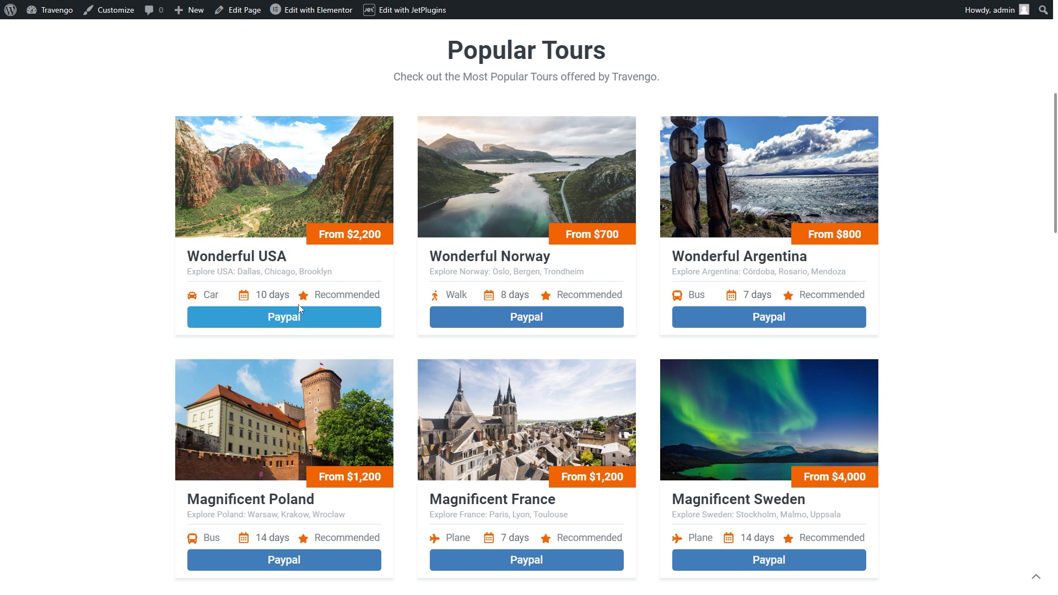
Open the Wonderful USA tour page from its title on the tours list.
left_click(245, 258)
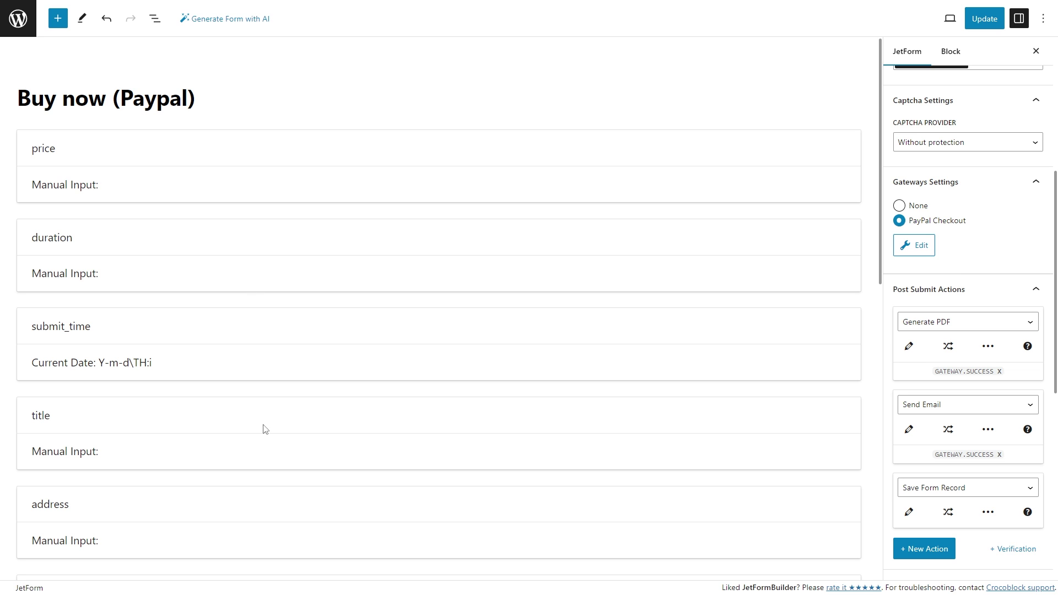
scroll(269, 494, "down", 3)
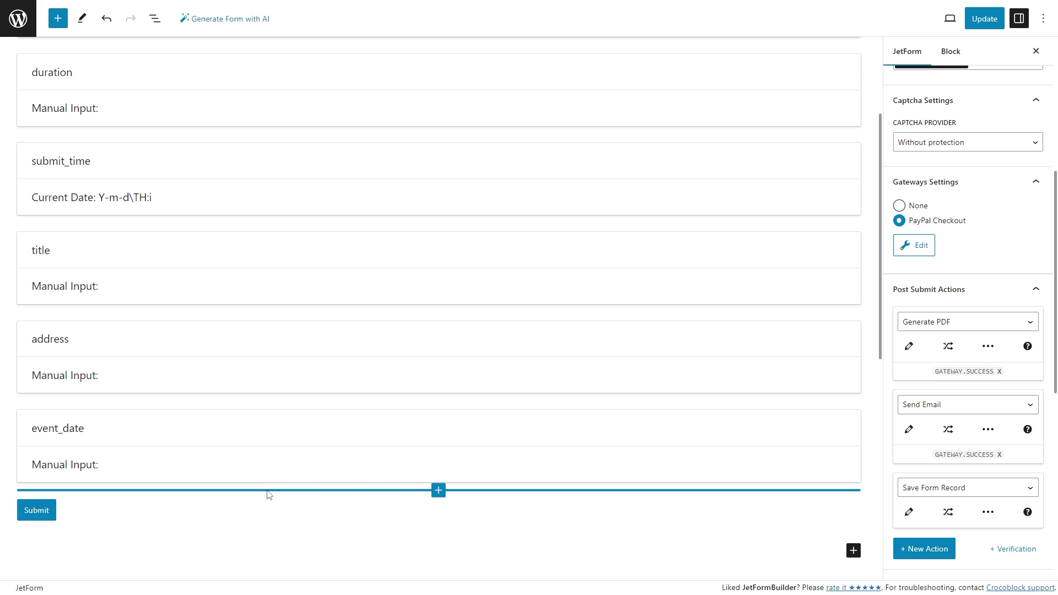
left_click(990, 323)
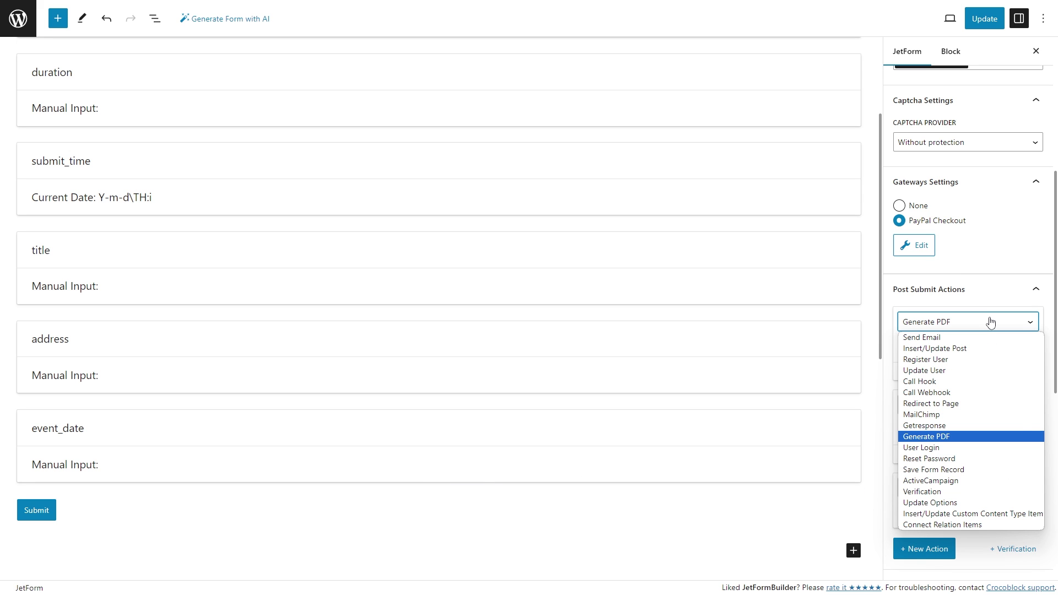
left_click(990, 322)
left_click(909, 346)
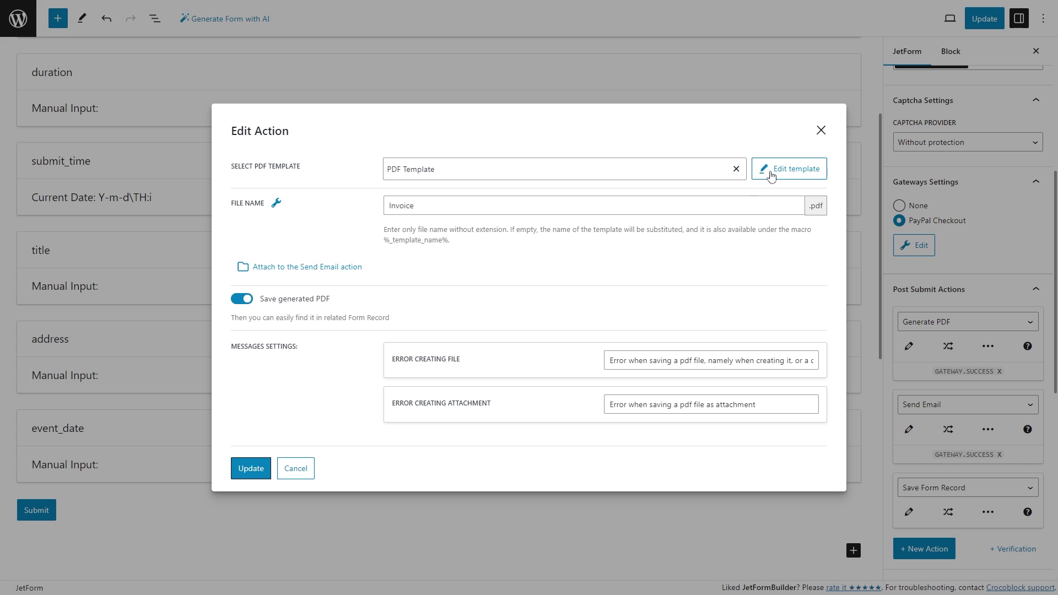
left_click(442, 207)
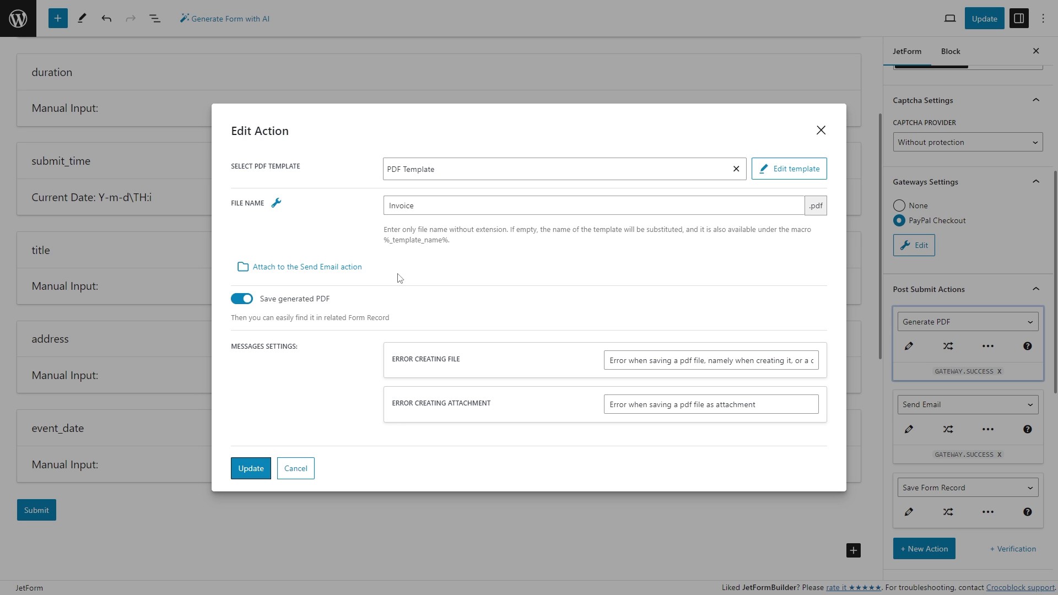
left_click(821, 130)
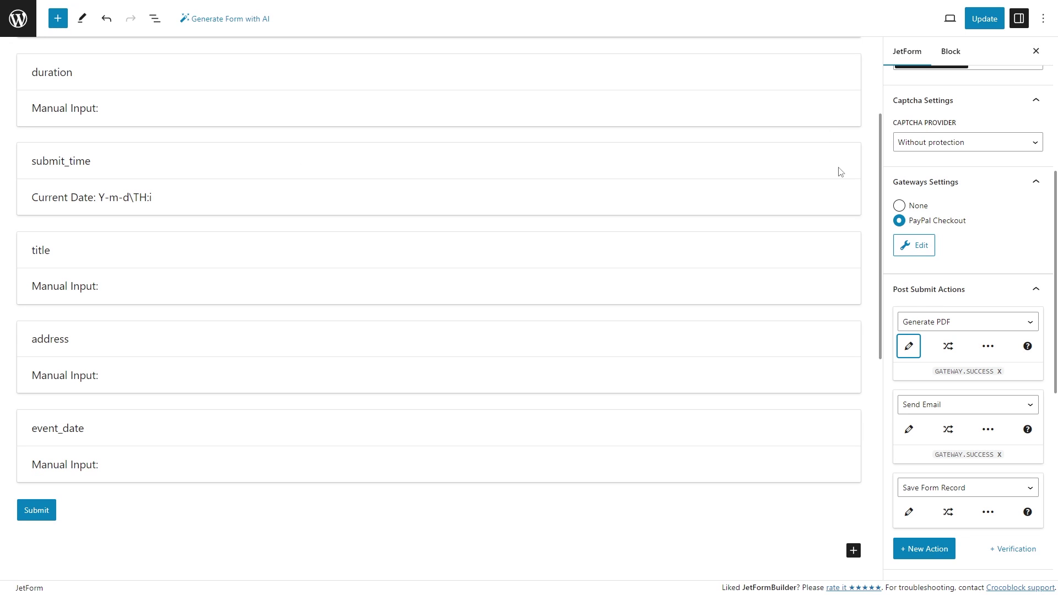
left_click(910, 431)
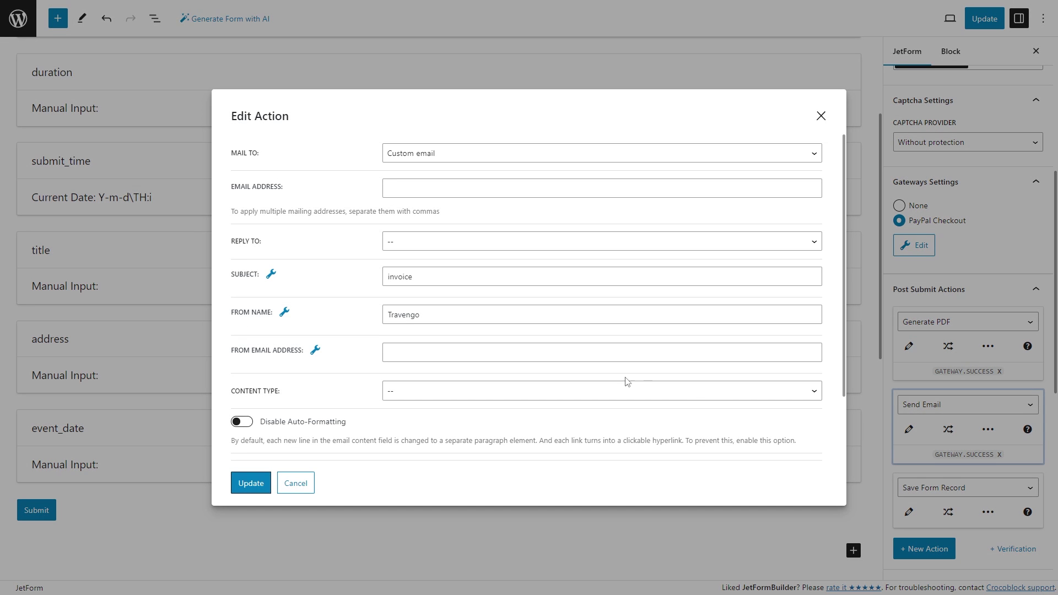
scroll(582, 372, "down", 3)
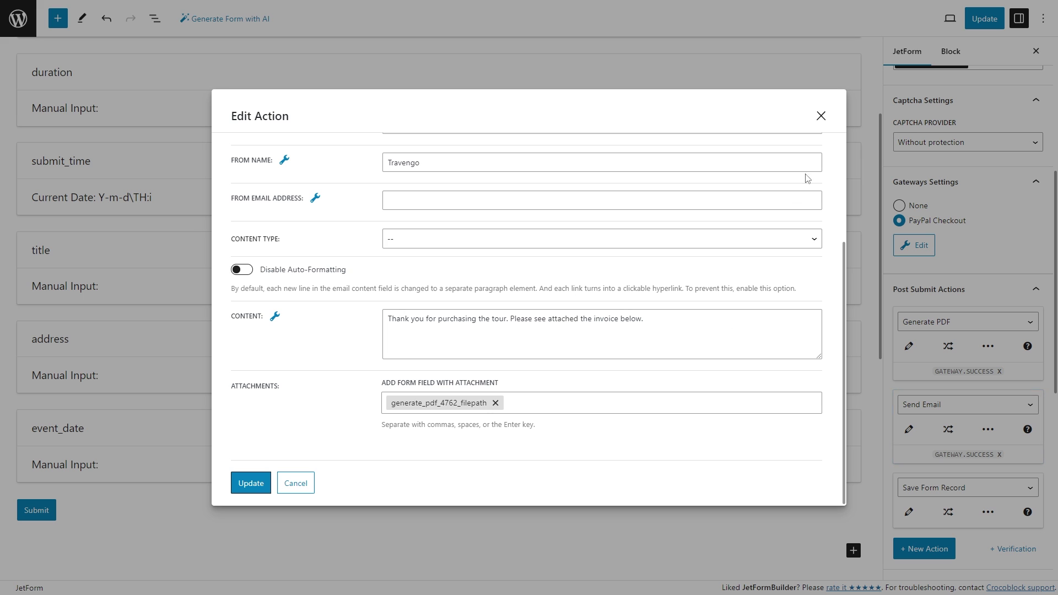
left_click(820, 116)
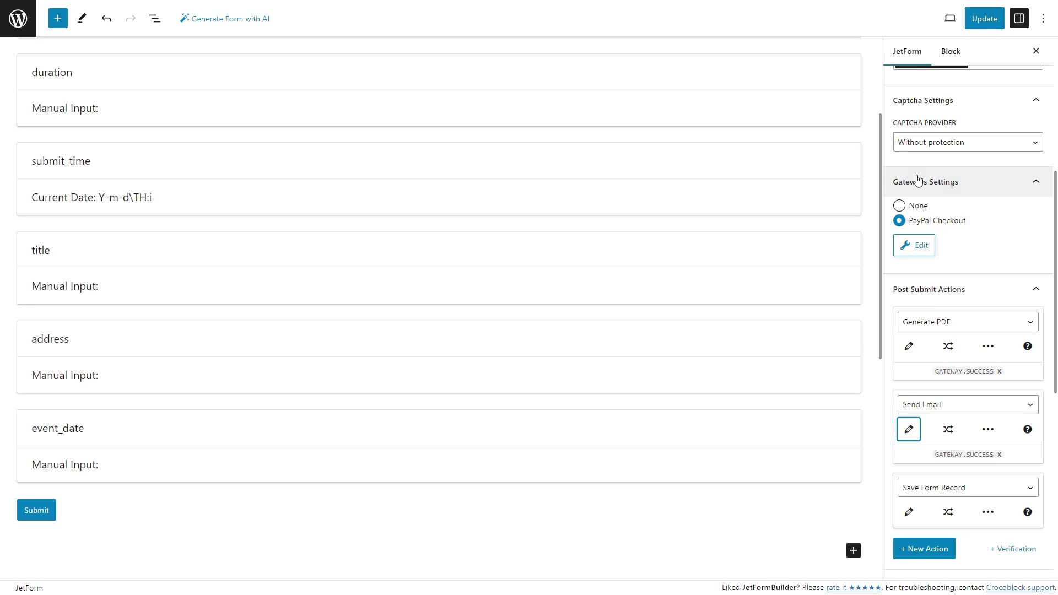
Check the PayPal Checkout gateway settings, then go to the JetFormBuilder Templates list.
left_click(917, 248)
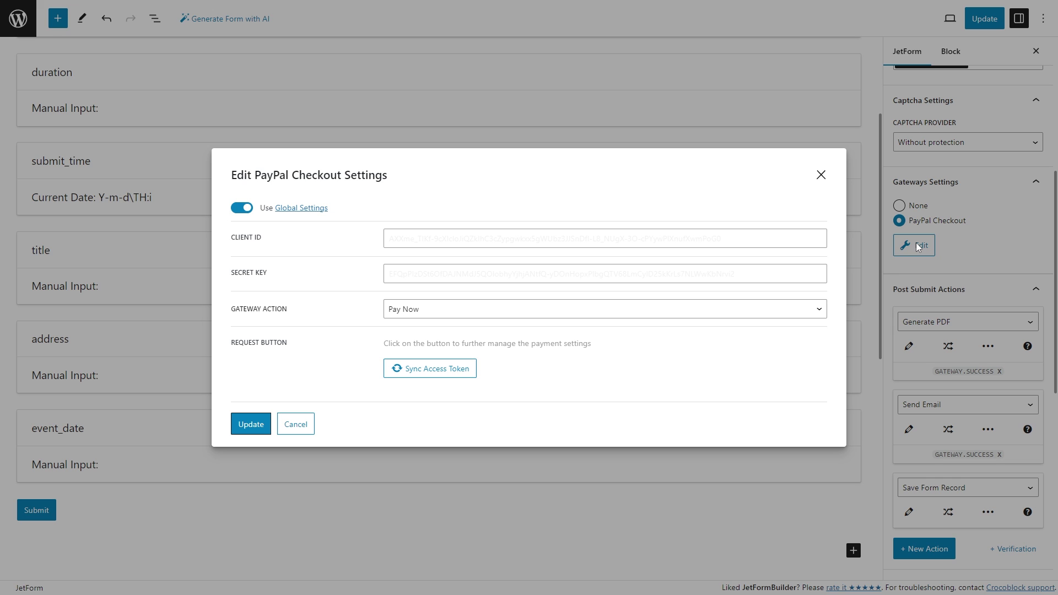
key("Escape")
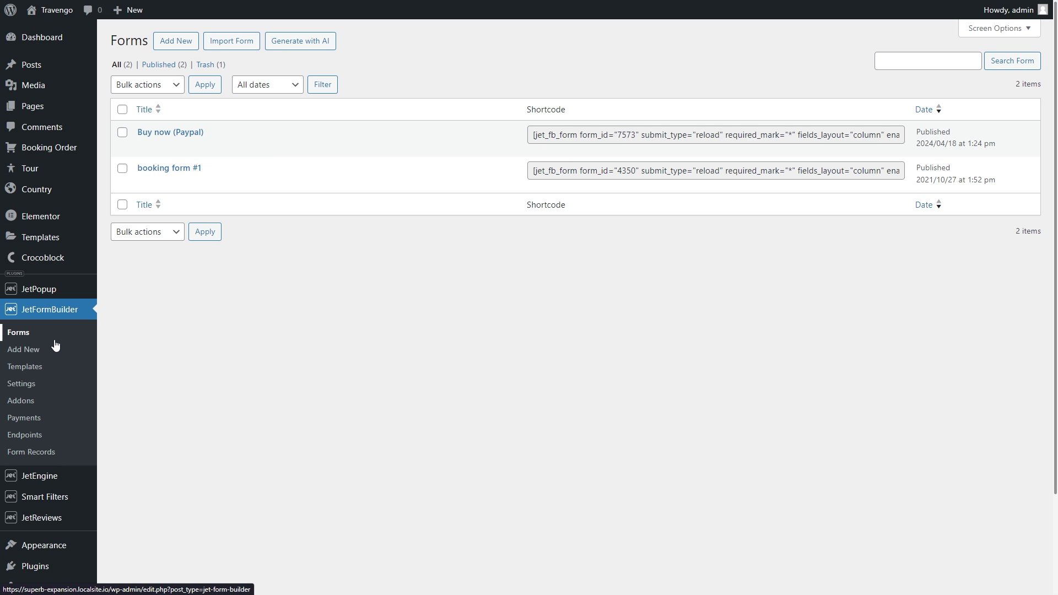
left_click(50, 368)
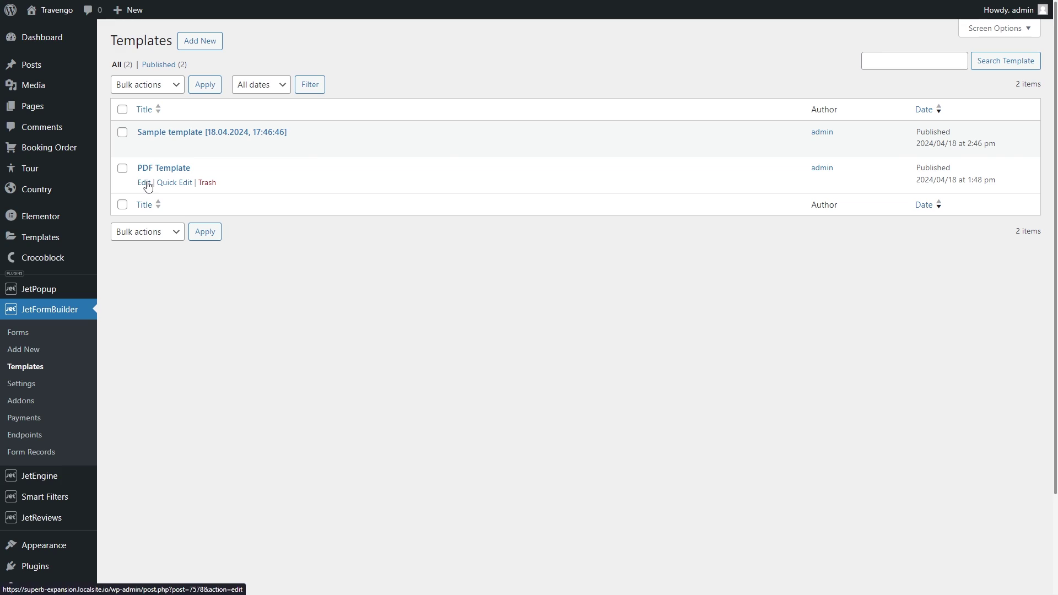
Open the PDF Template and review the field macros in the Event date paragraph.
left_click(145, 184)
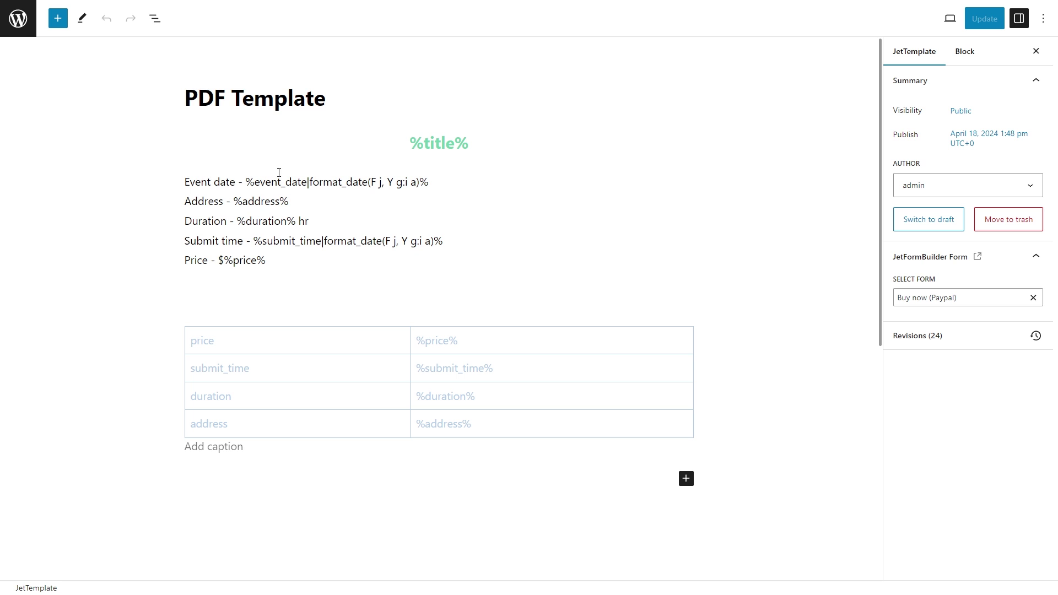
left_click(298, 173)
left_click(296, 150)
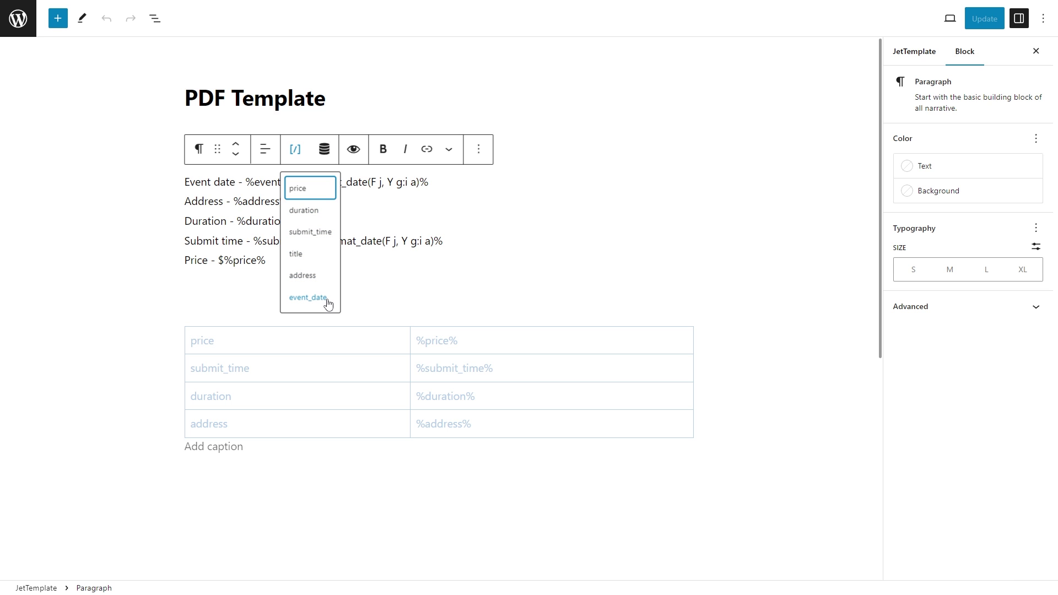
left_click(392, 298)
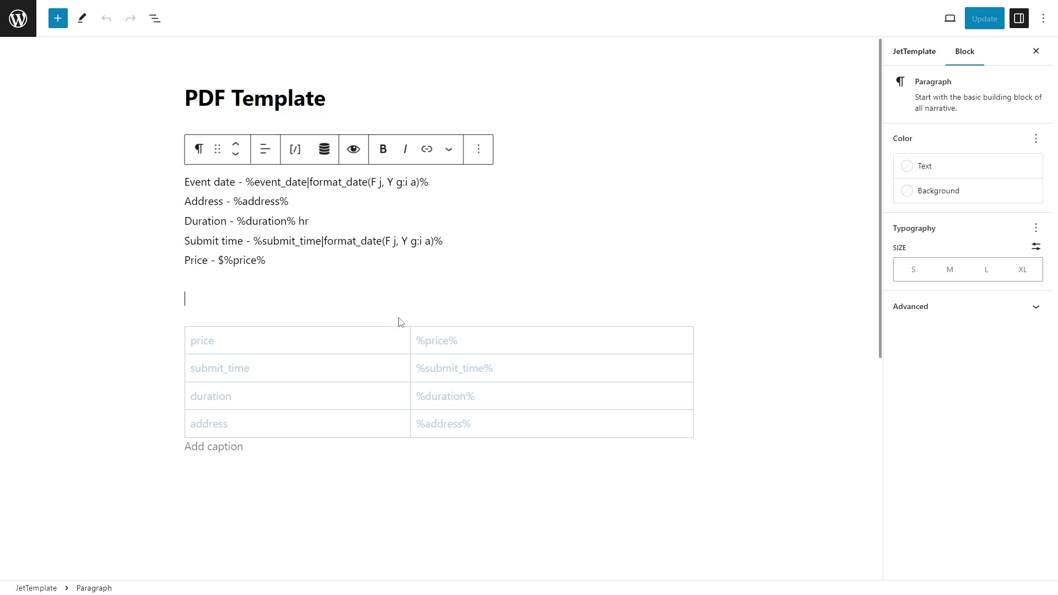
Try the Stripes style on the field values table, then revert it to Default.
left_click(439, 342)
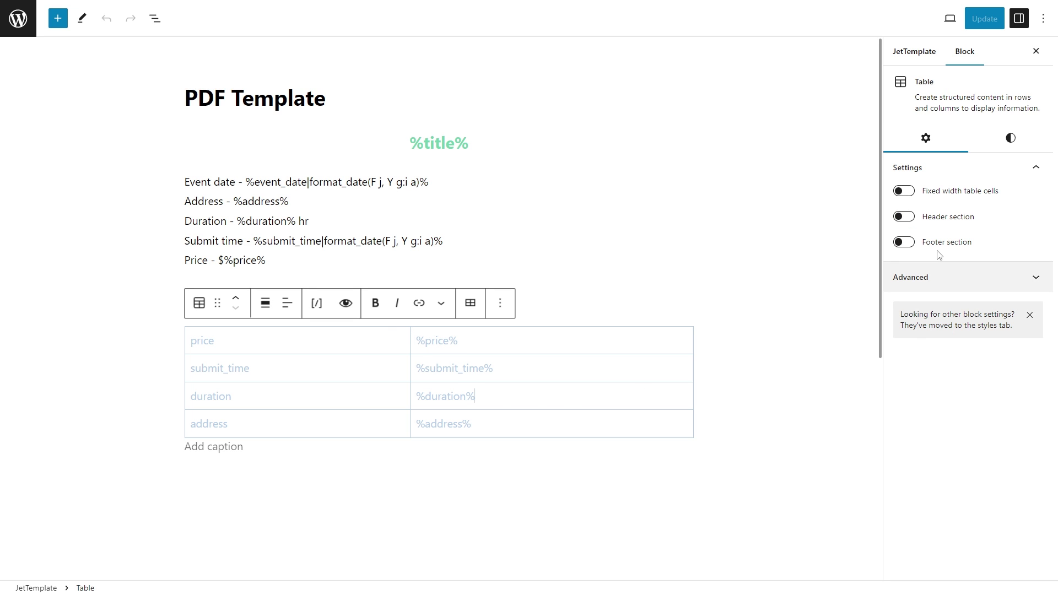
left_click(1019, 140)
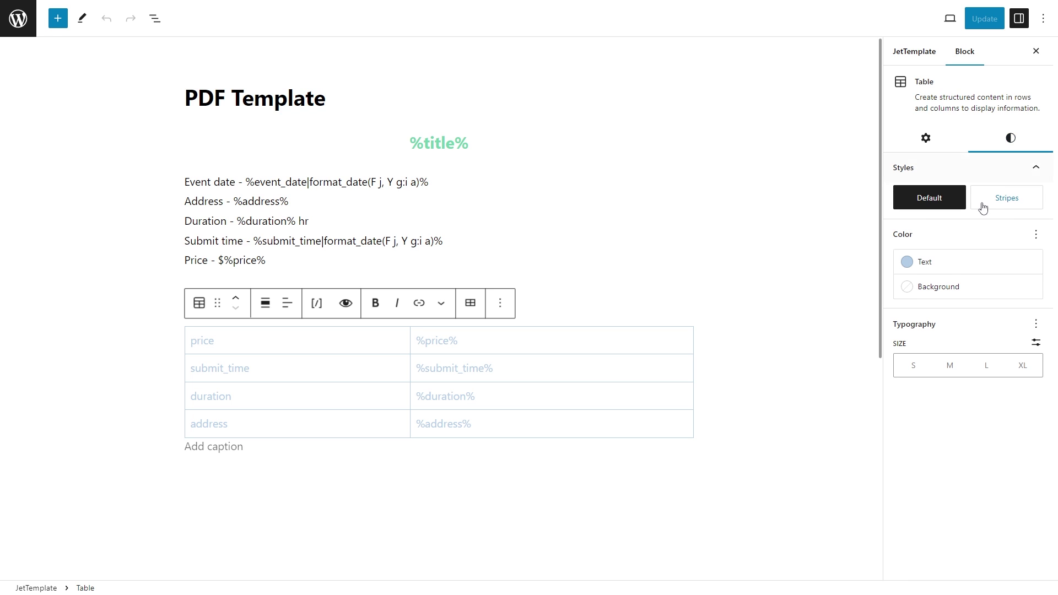
left_click(953, 271)
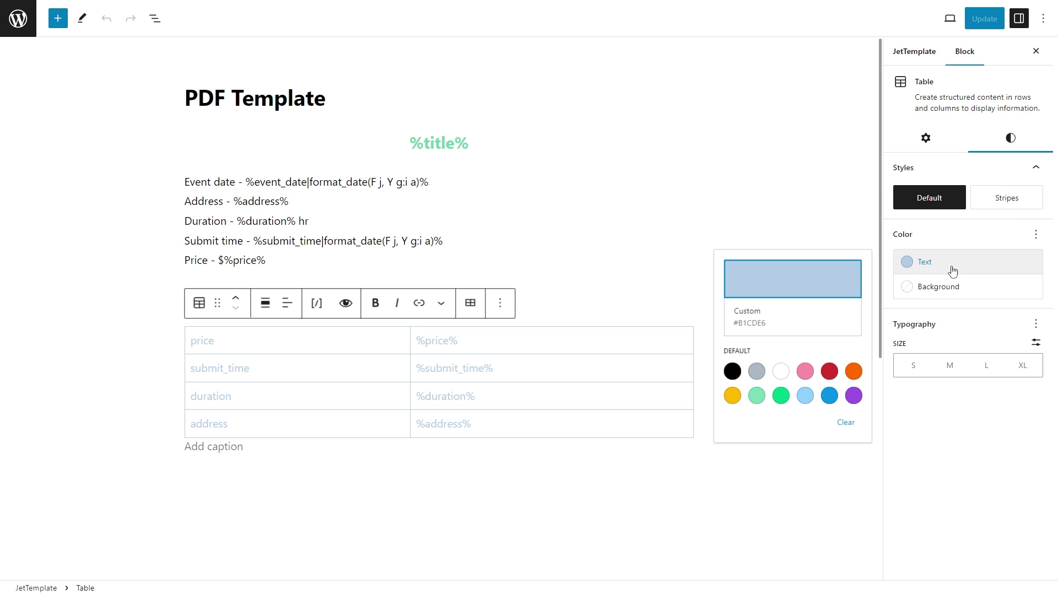
left_click(953, 271)
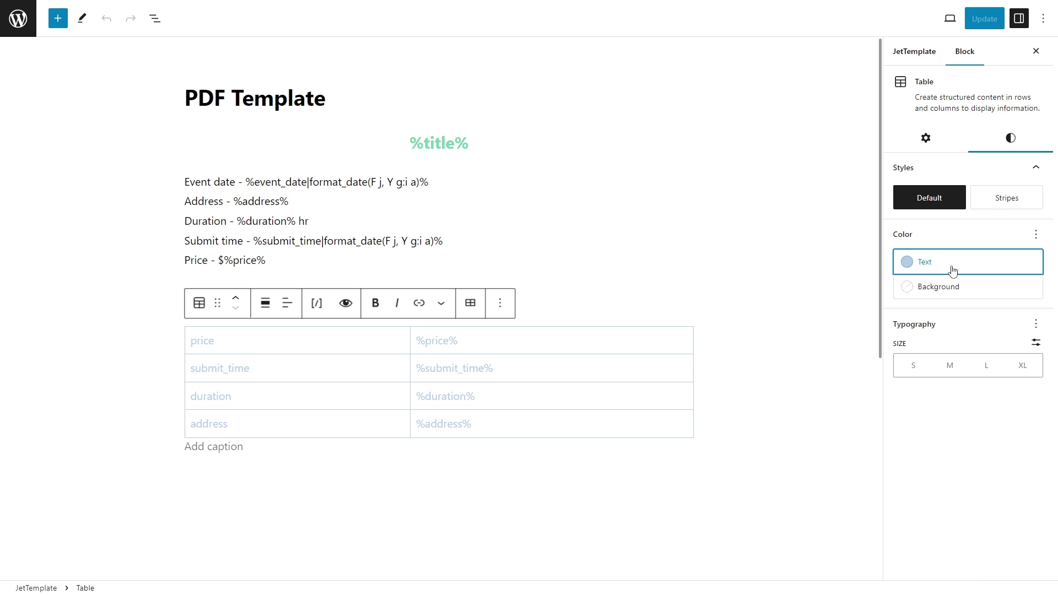
left_click(1007, 203)
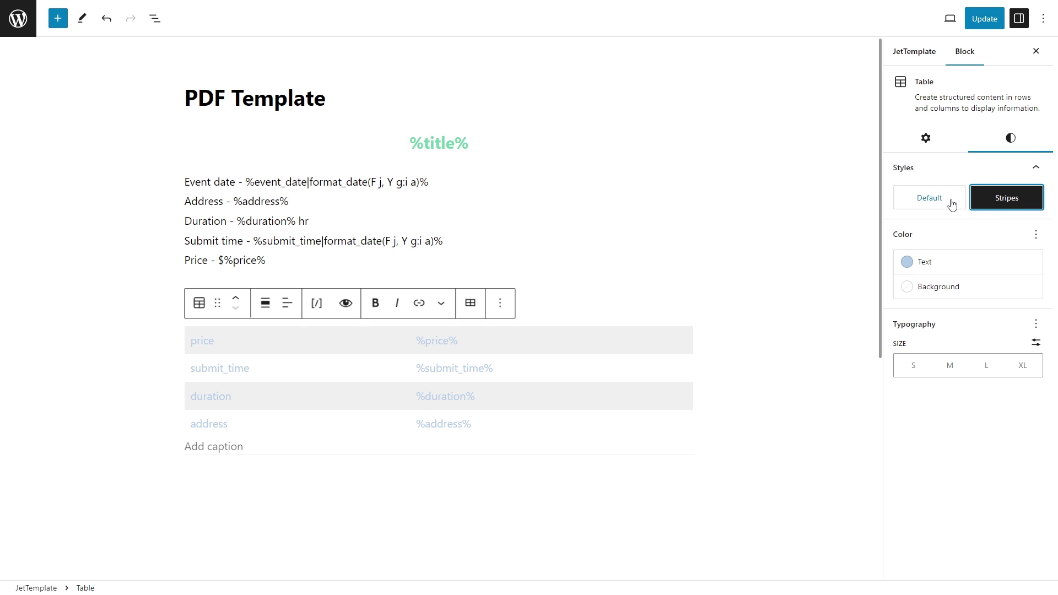
left_click(934, 201)
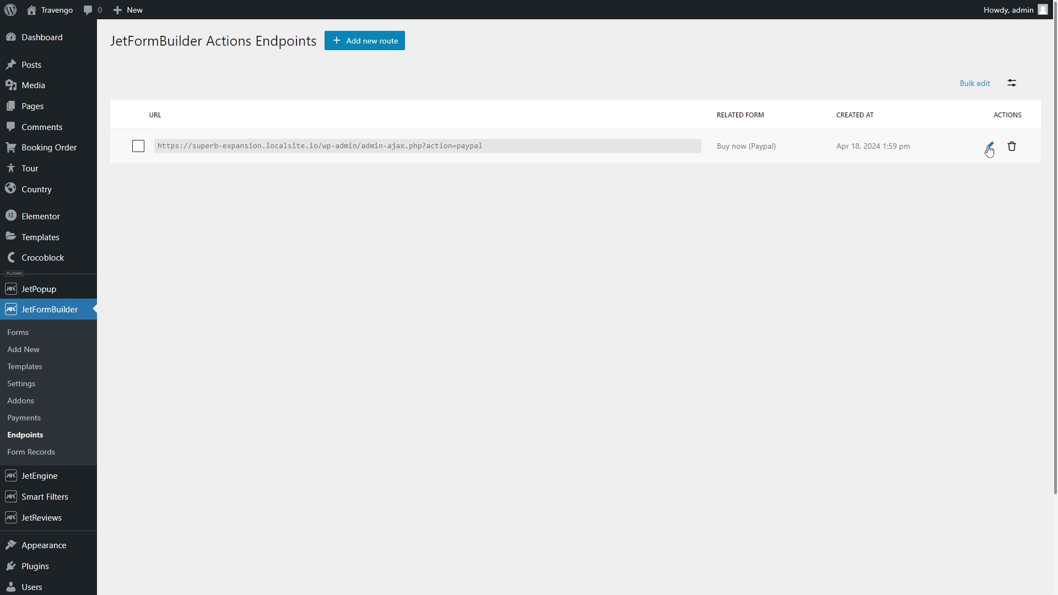
Inspect the paypal endpoint settings and the tour button's Submit JetFormBuilder Form JSON request data.
left_click(989, 146)
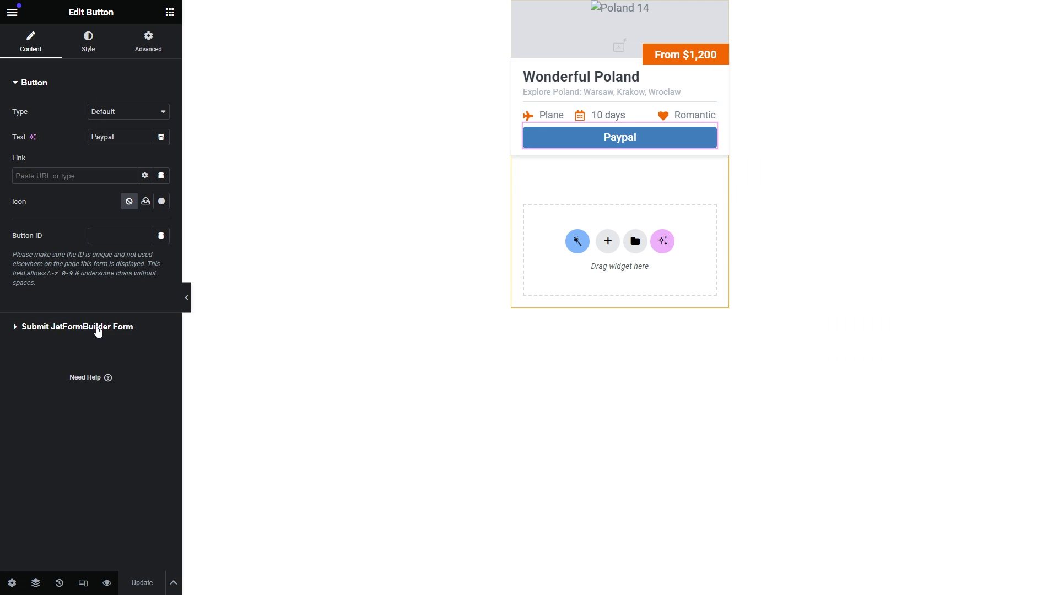
left_click(97, 329)
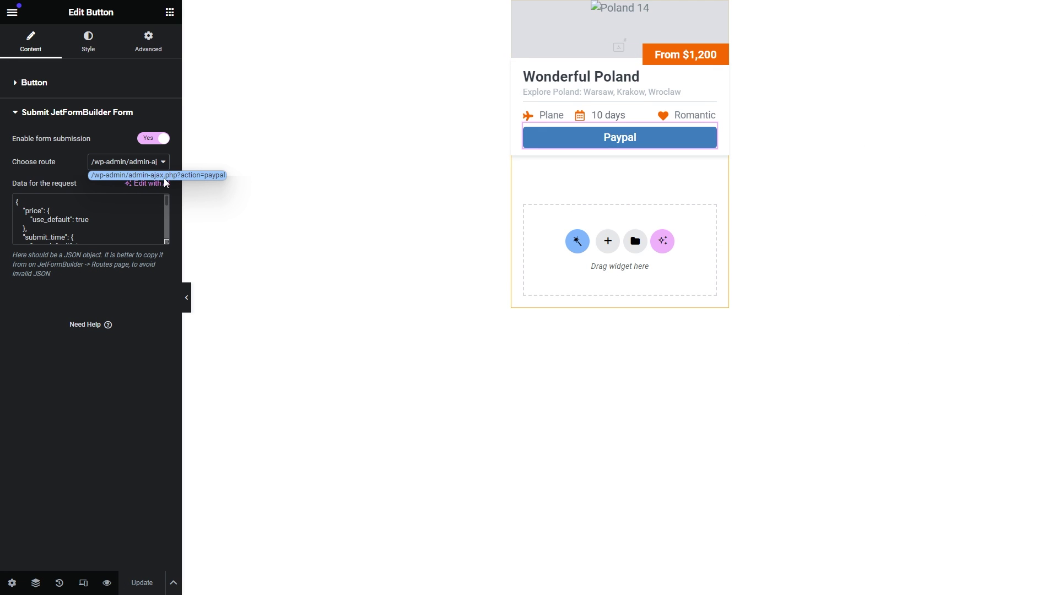
left_click_drag(167, 243, 163, 356)
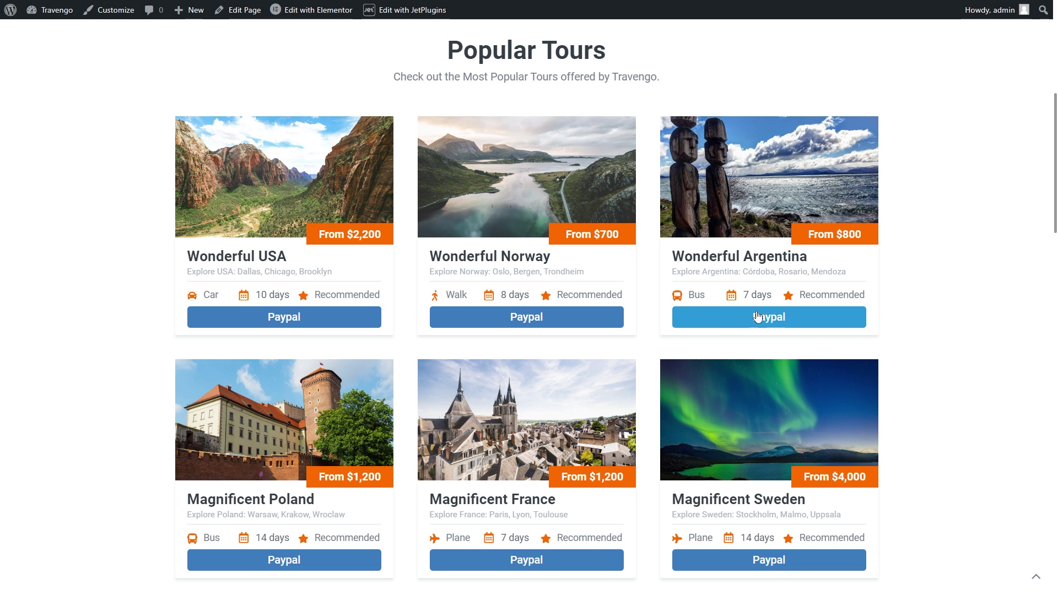
Buy the Wonderful USA tour for $2,200 through PayPal checkout.
left_click(278, 321)
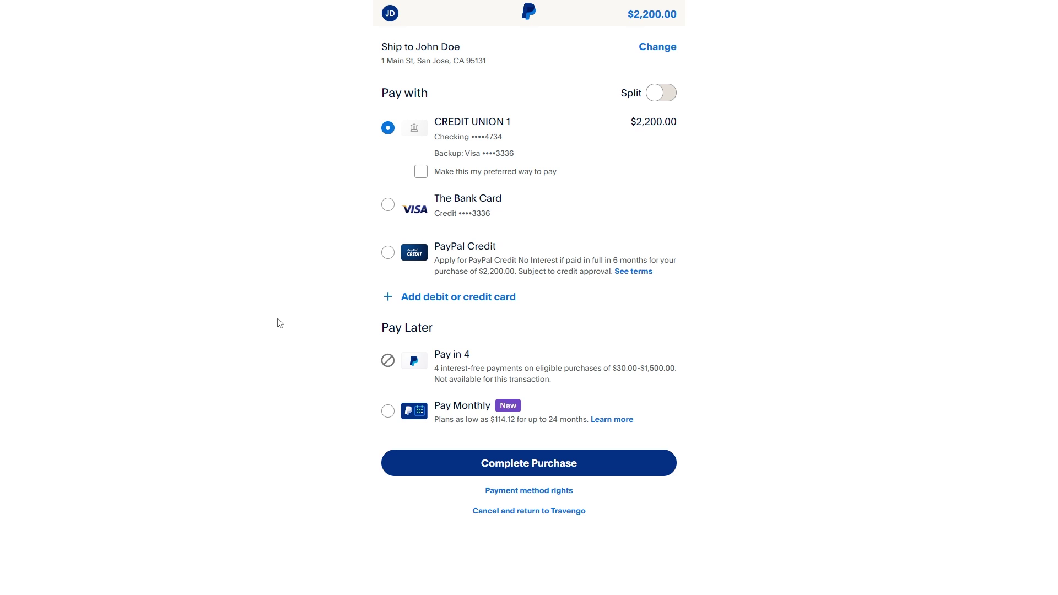
left_click(542, 467)
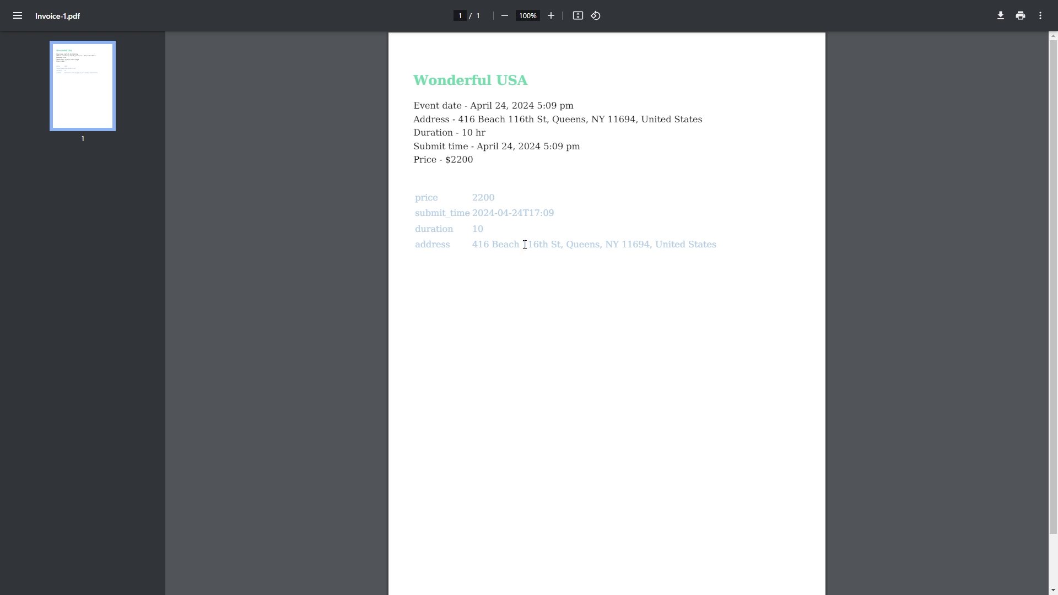
Highlight the $2200 price and Wonderful USA title on the invoice, then close the PDF.
left_click_drag(474, 161, 440, 161)
left_click_drag(528, 78, 411, 77)
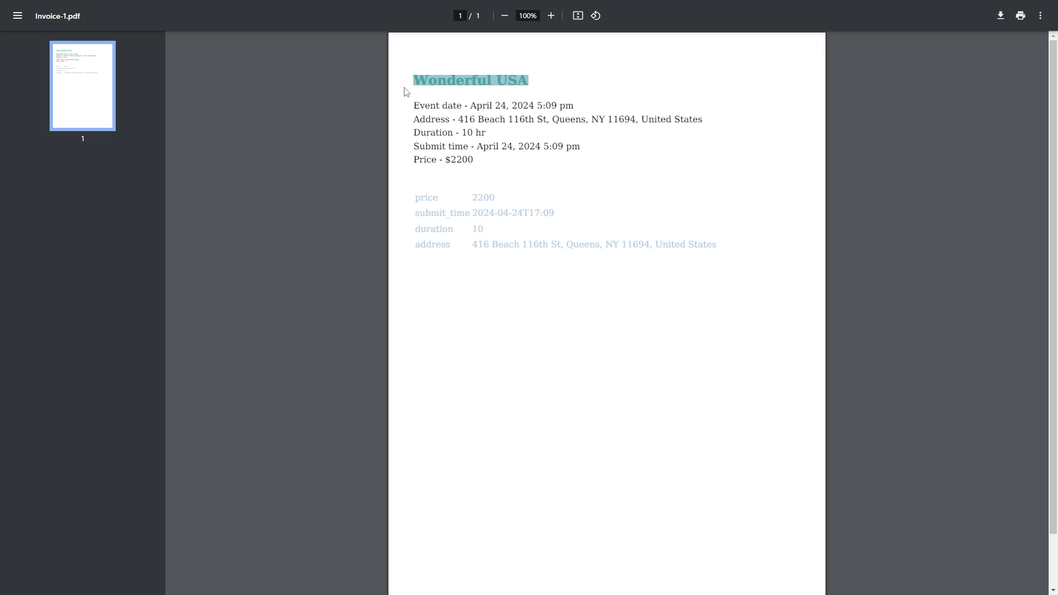
left_click(402, 100)
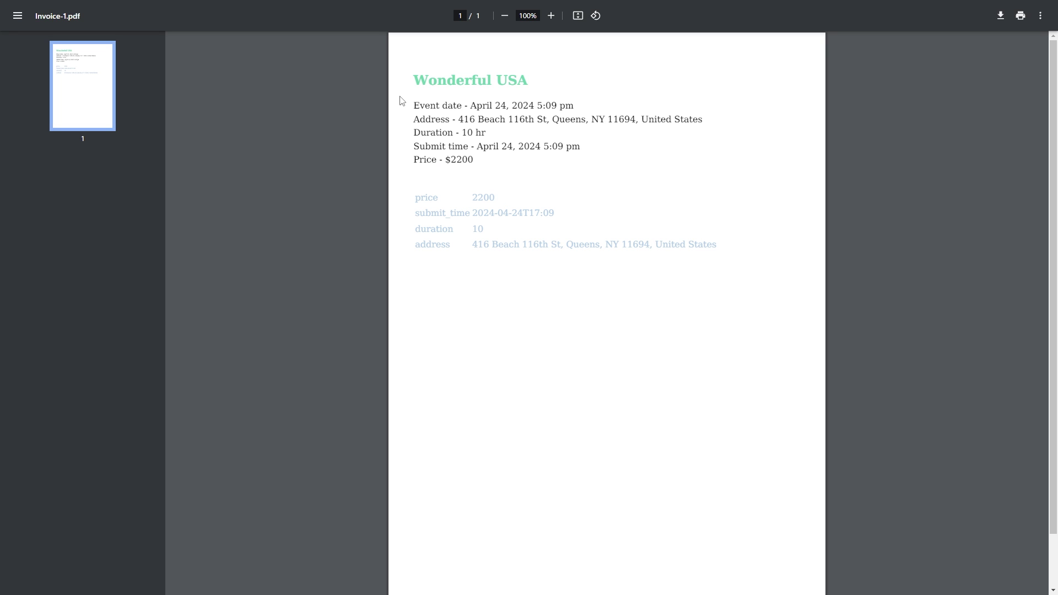
key("ctrl+w")
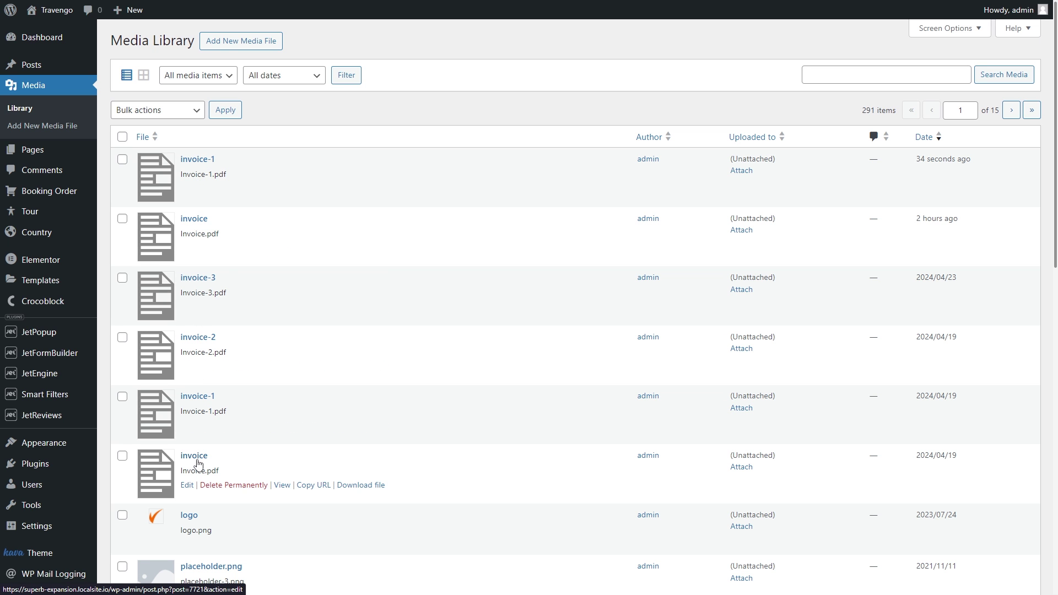
Open the newest Buy now (Paypal) entry from JetFormBuilder's Payments and Form Records lists.
mouse_move(65, 355)
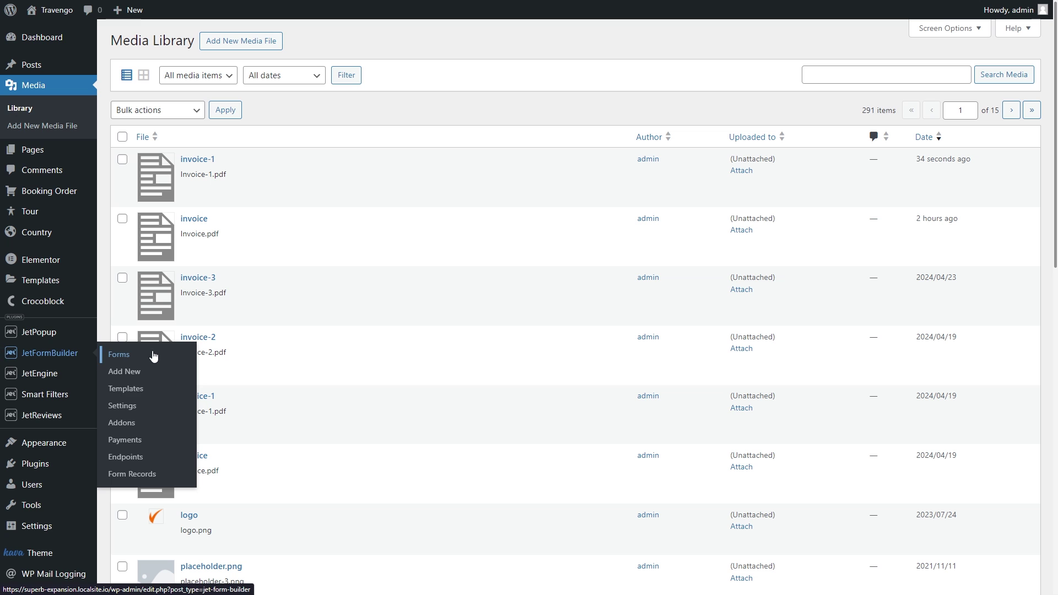
left_click(165, 439)
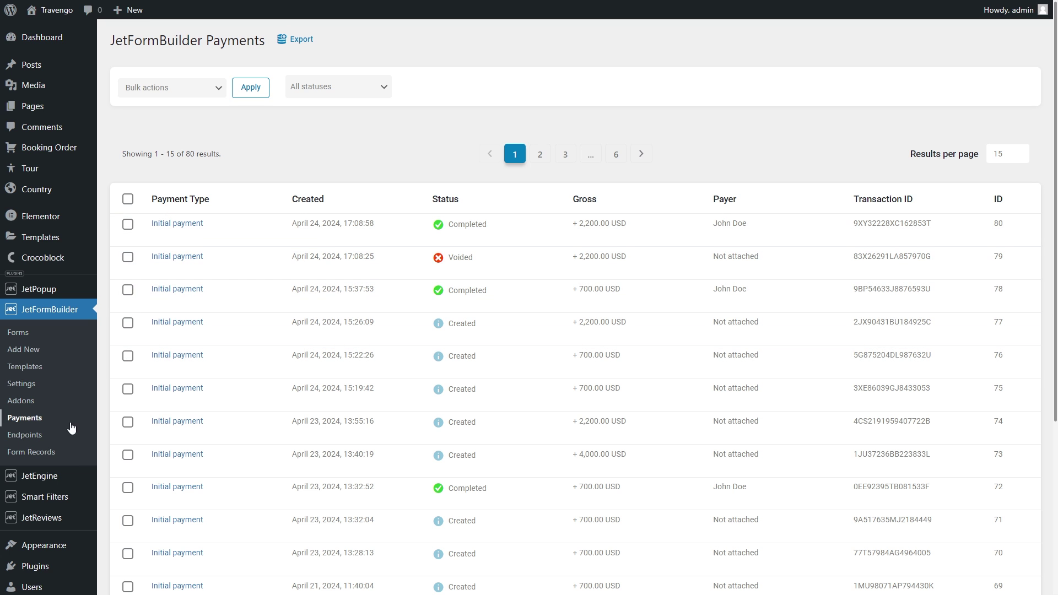
left_click(49, 453)
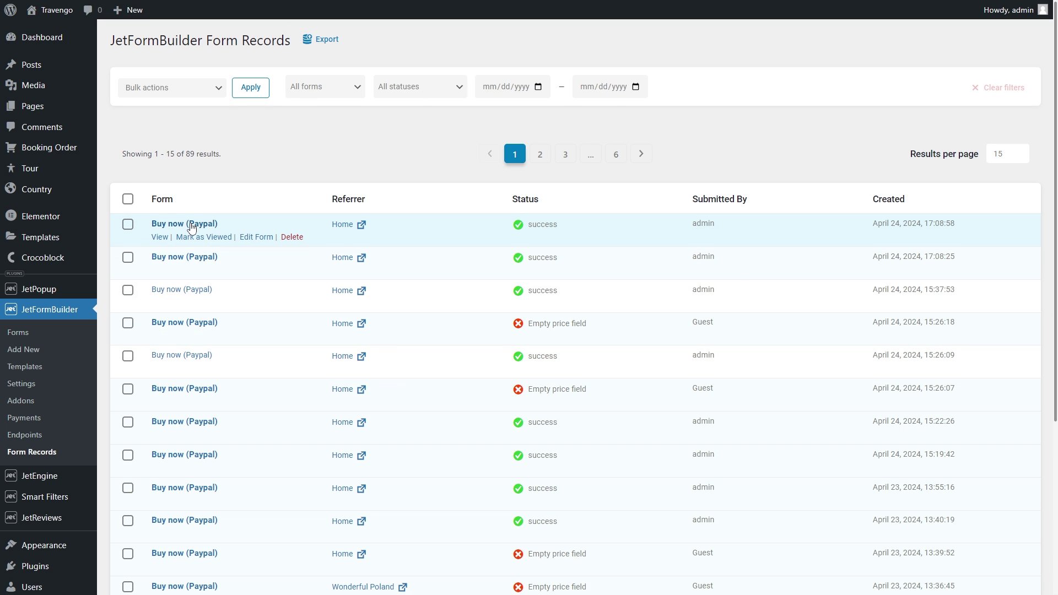
left_click(190, 226)
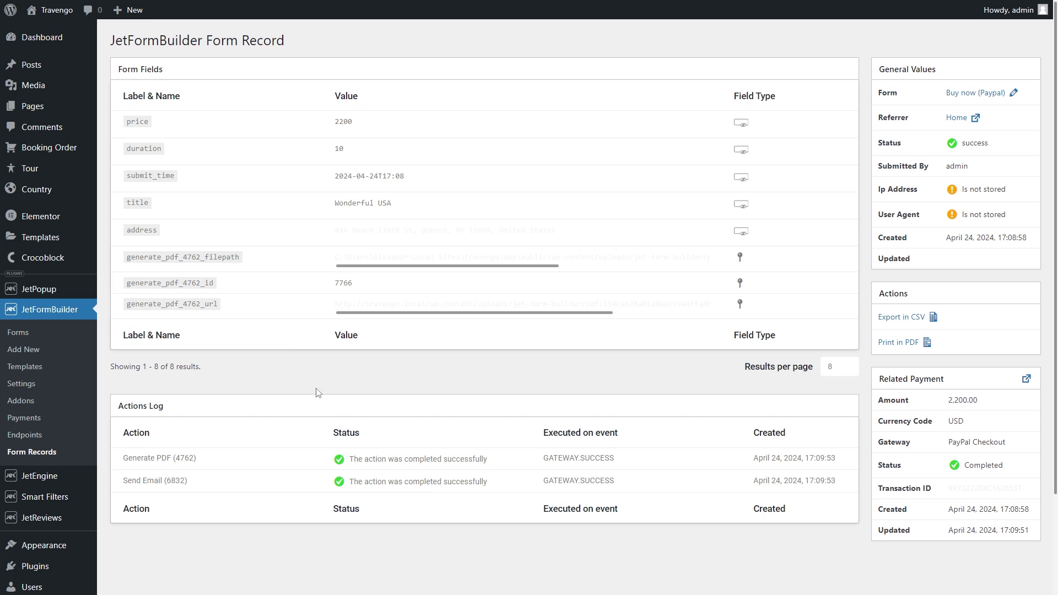